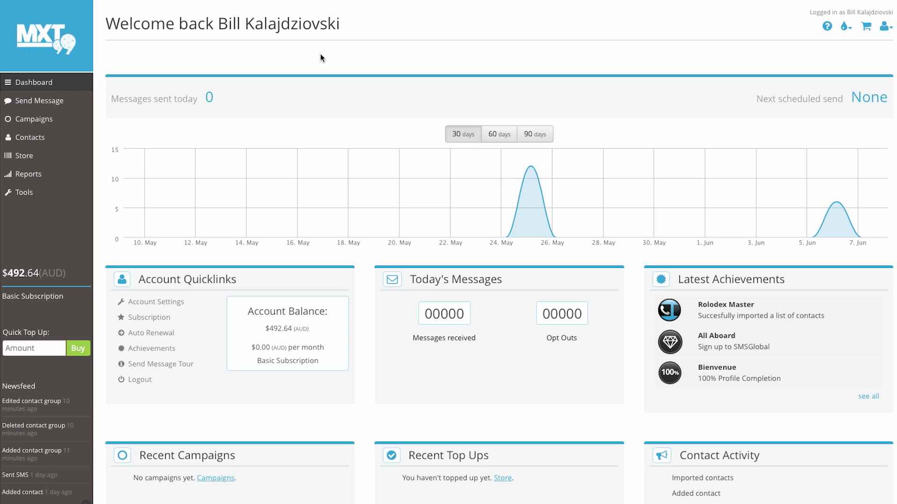
Create a new SMS campaign and name it "Welcome To SMSGlobal"
click(68, 122)
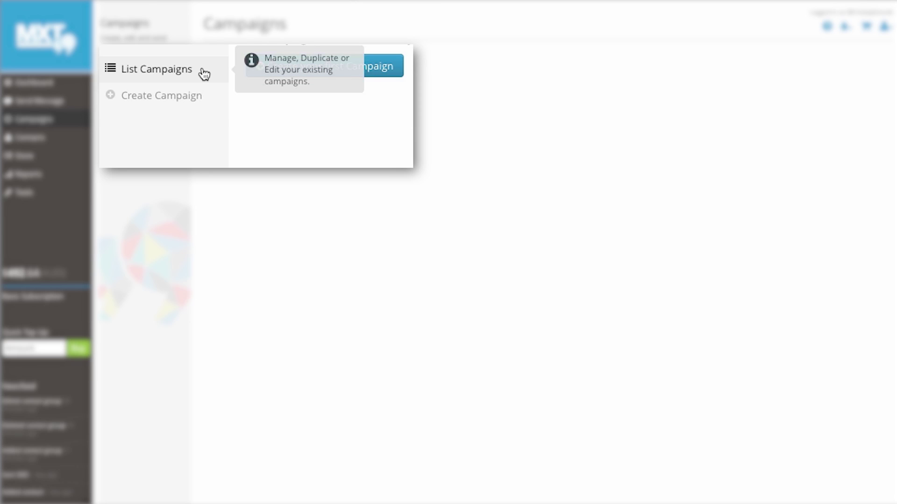
click(177, 105)
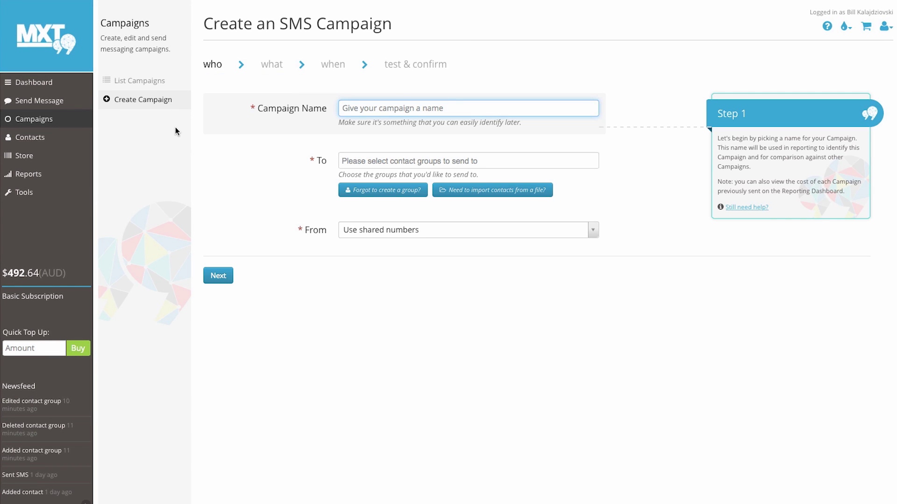
text(Wel)
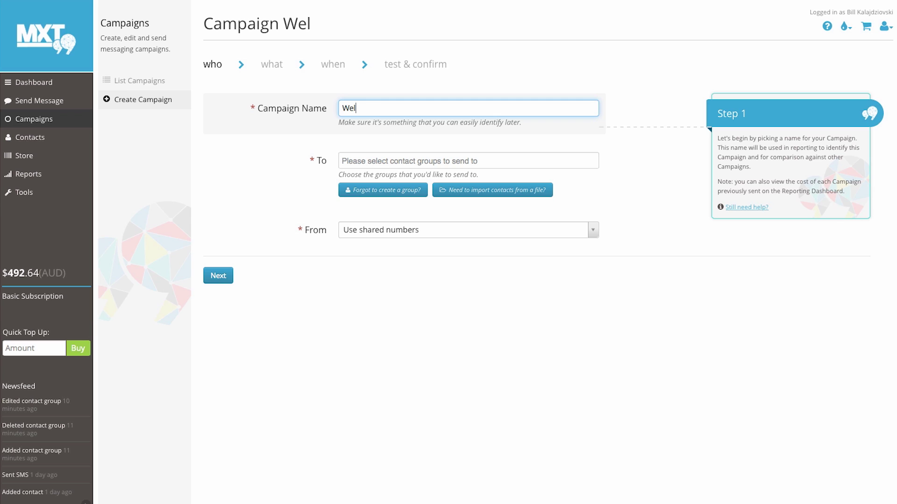
text(come To S)
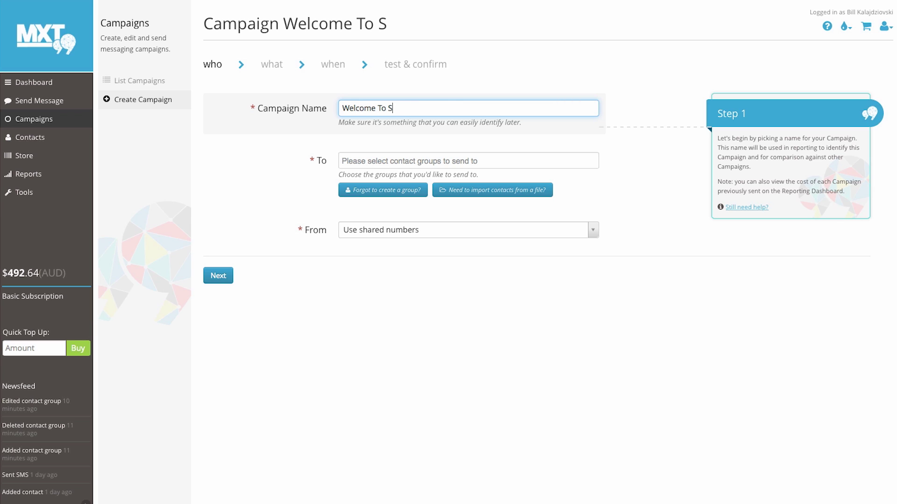
text(MSGlobal)
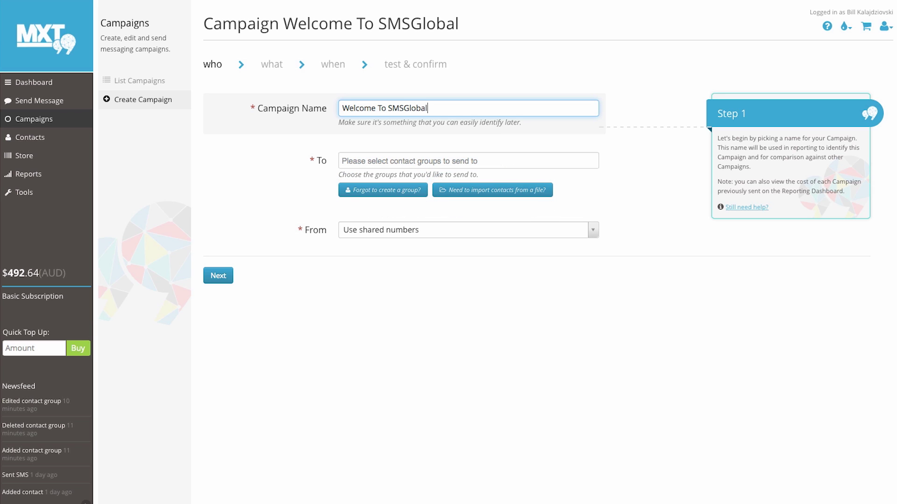
Address the campaign to the Test Two group, send it from shared numbers, and continue to the message stage
click(362, 161)
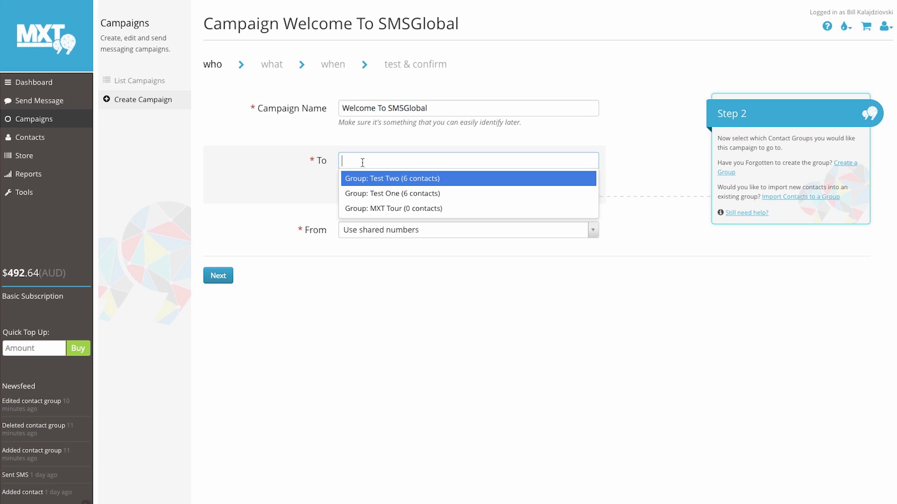
click(449, 179)
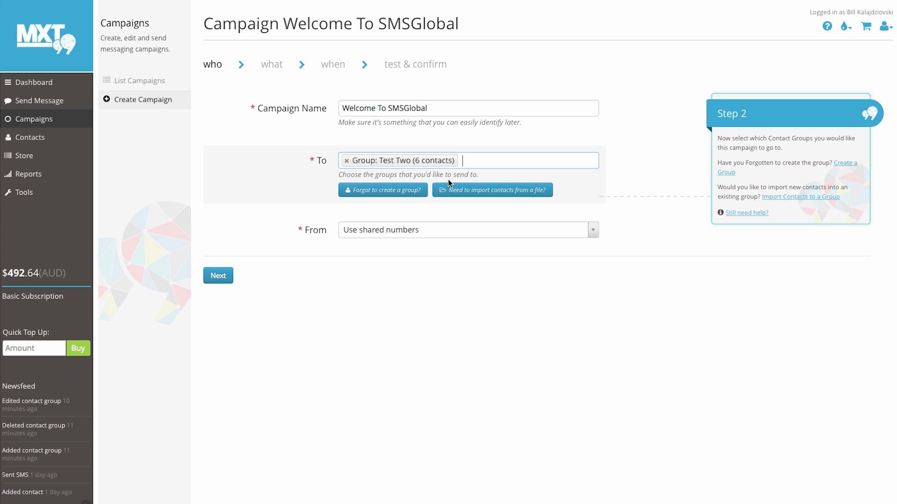
click(485, 230)
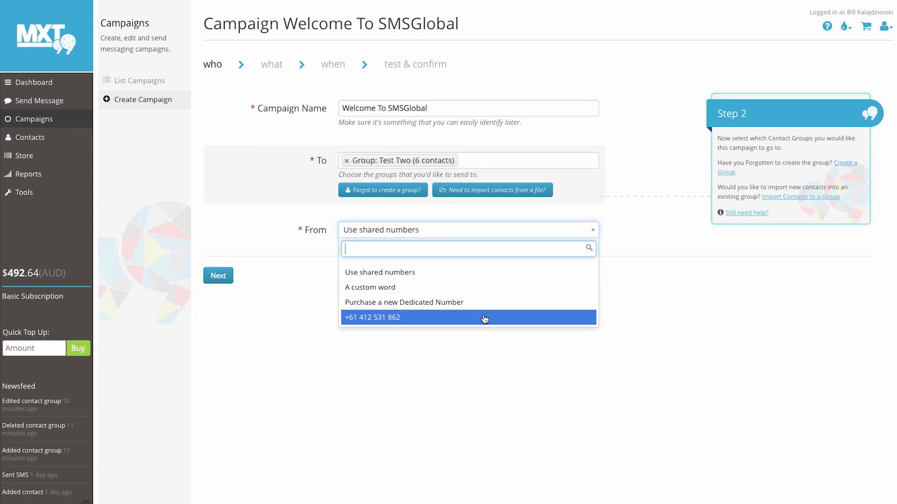
click(458, 273)
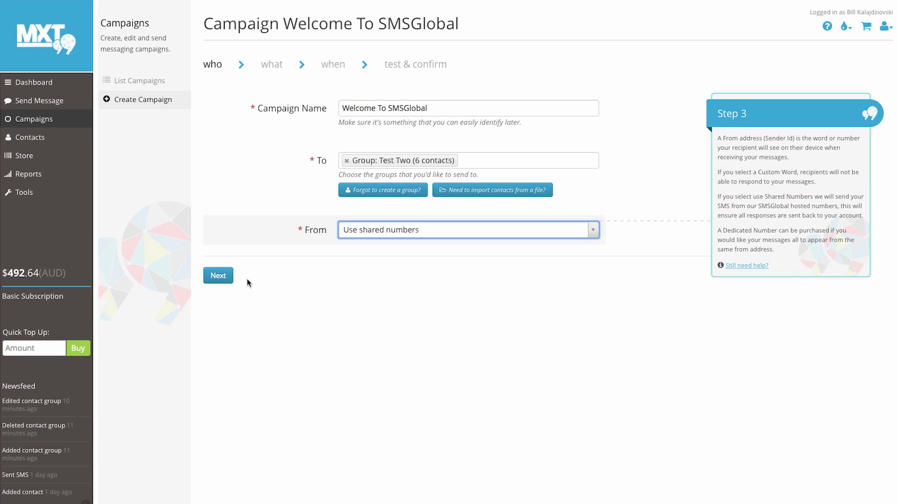
click(227, 280)
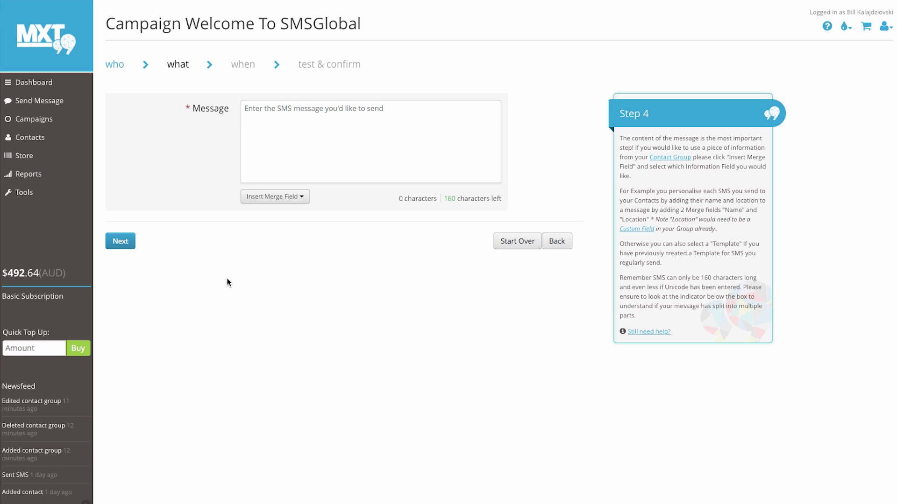
Compose the message "Hi{*Given Name*}{*Family Name*}, welcome to SMSGlobal." using the Given Name and Family Name merge fields, and continue to the timing stage
click(301, 196)
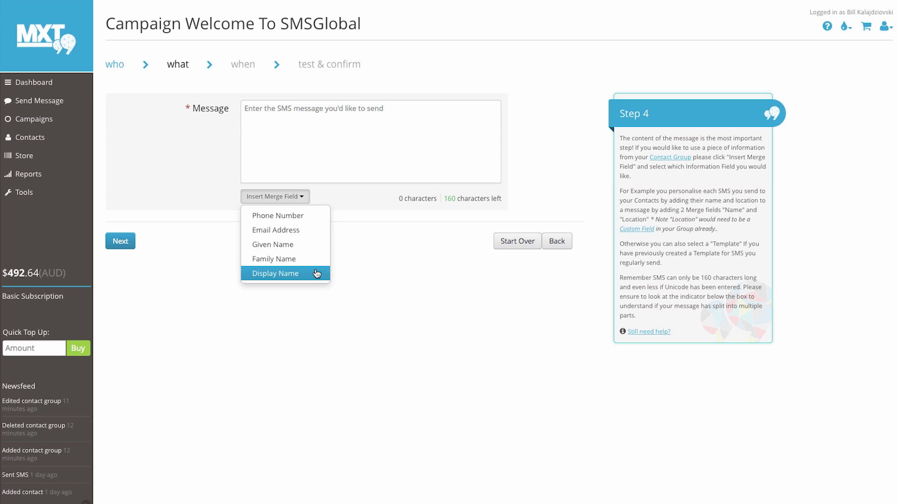
click(341, 263)
click(313, 140)
text(Hi)
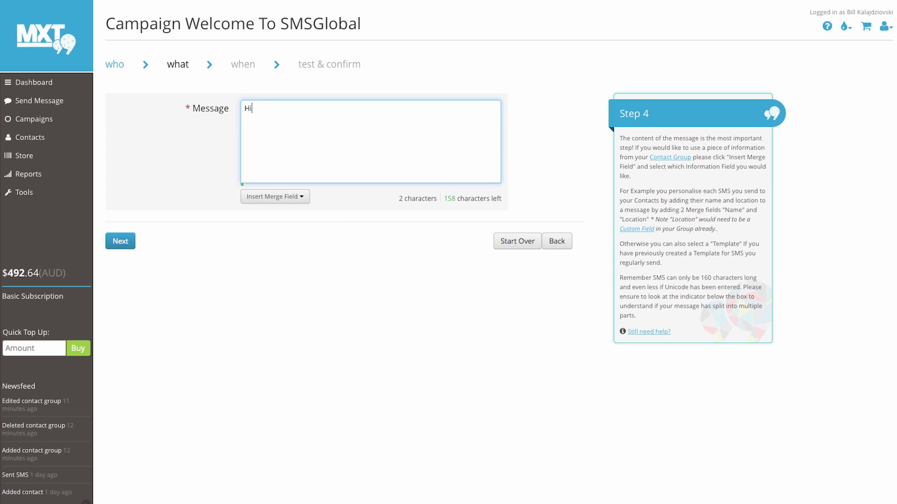
click(294, 197)
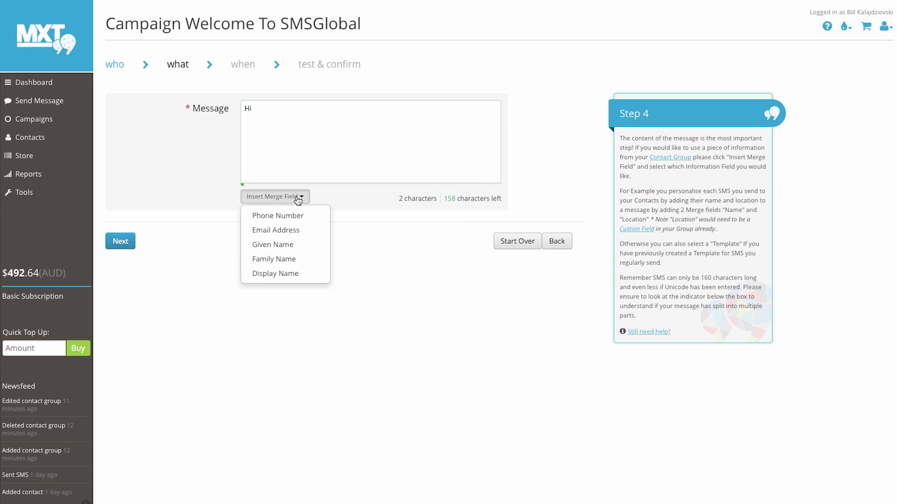
click(301, 245)
click(294, 196)
click(280, 259)
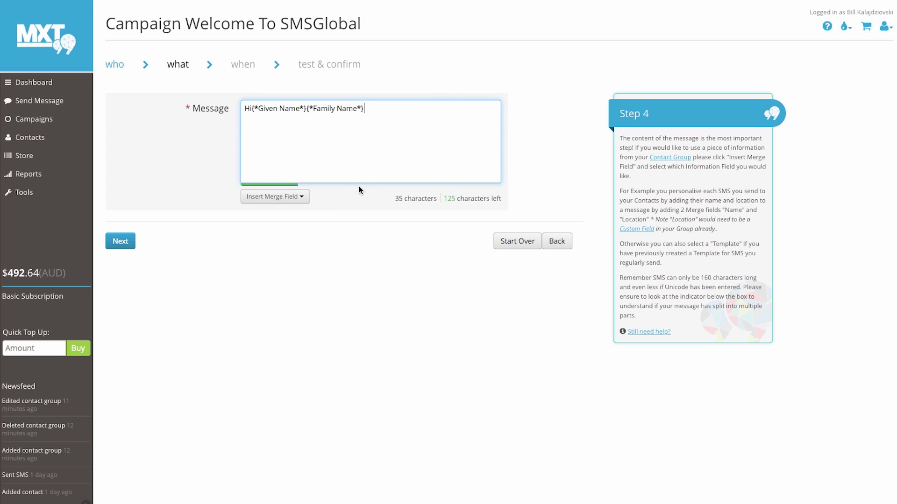
text(, welcome to SMSGlobal.)
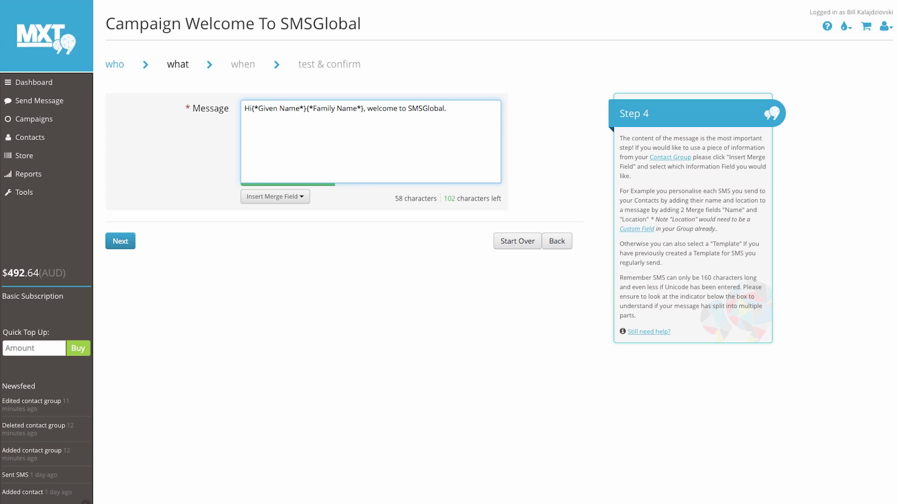
click(127, 239)
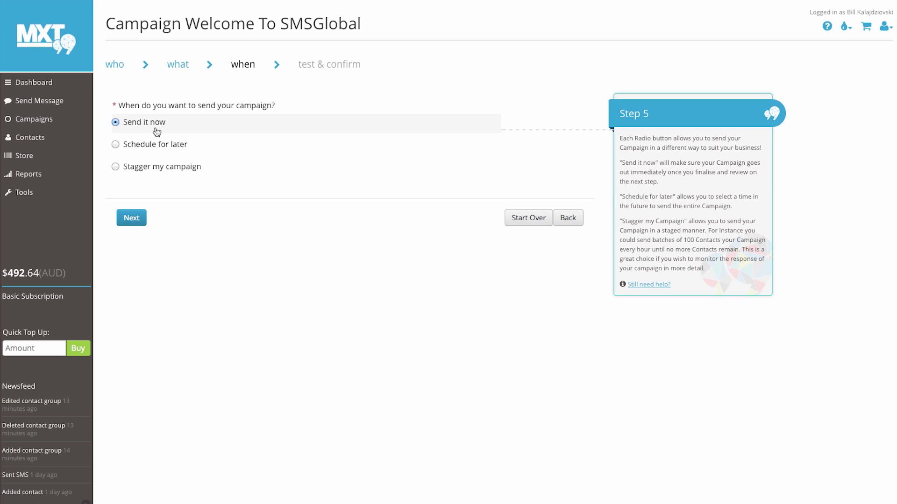
Choose staggered sending for the campaign, with delivery starting on 07/01/2015 at 11:30 AM
click(134, 148)
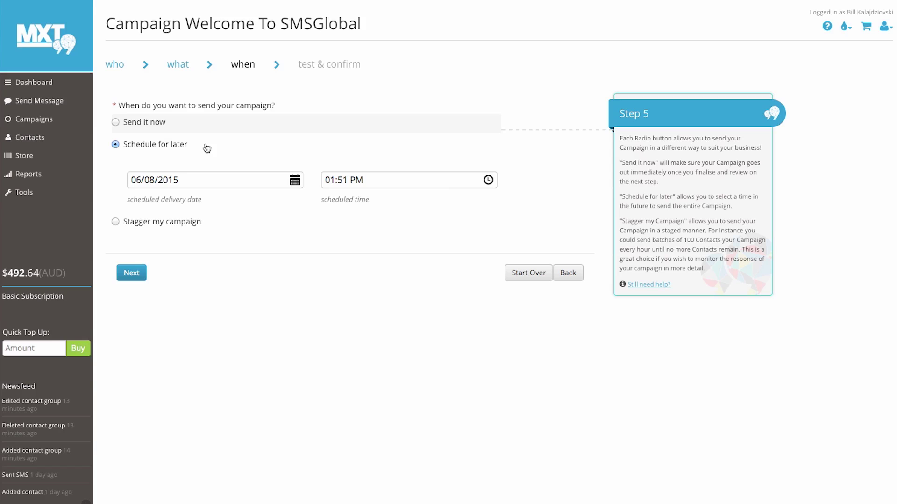
click(187, 222)
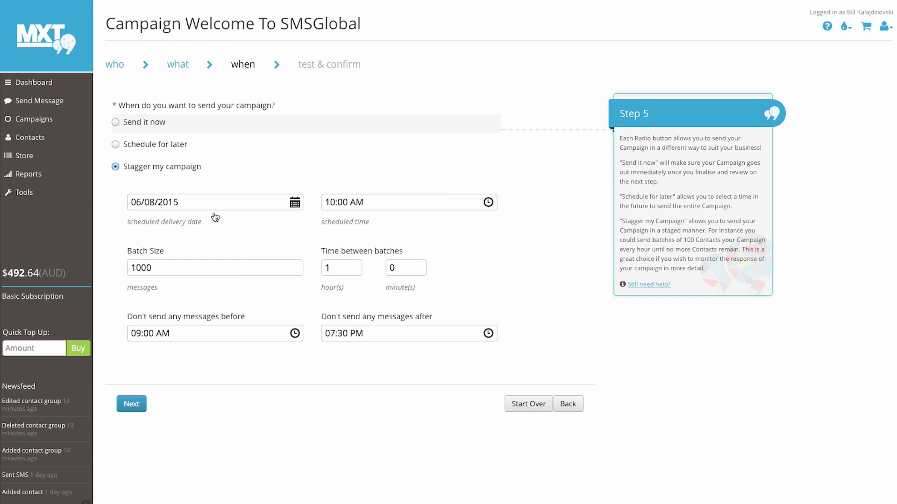
click(213, 202)
click(242, 222)
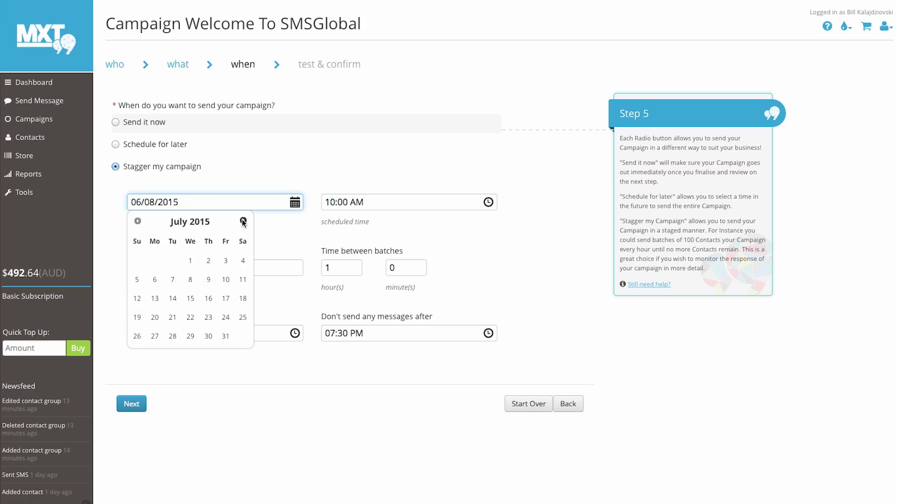
click(192, 261)
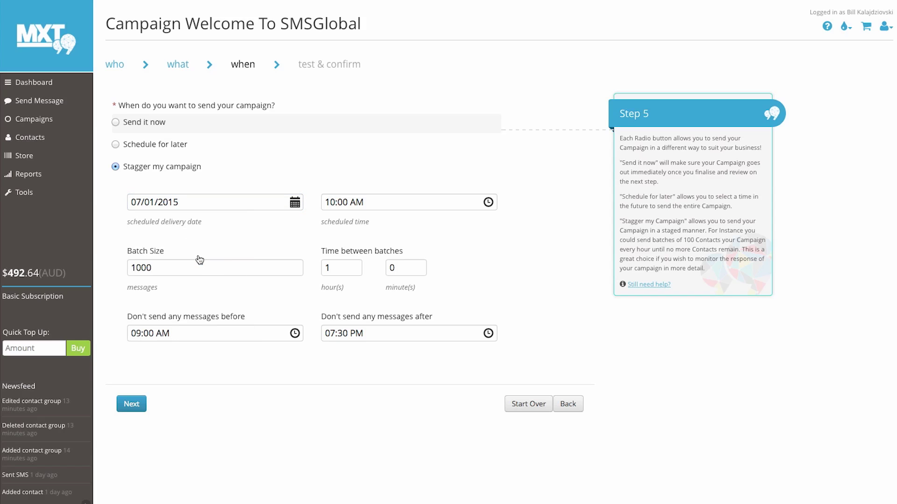
click(376, 204)
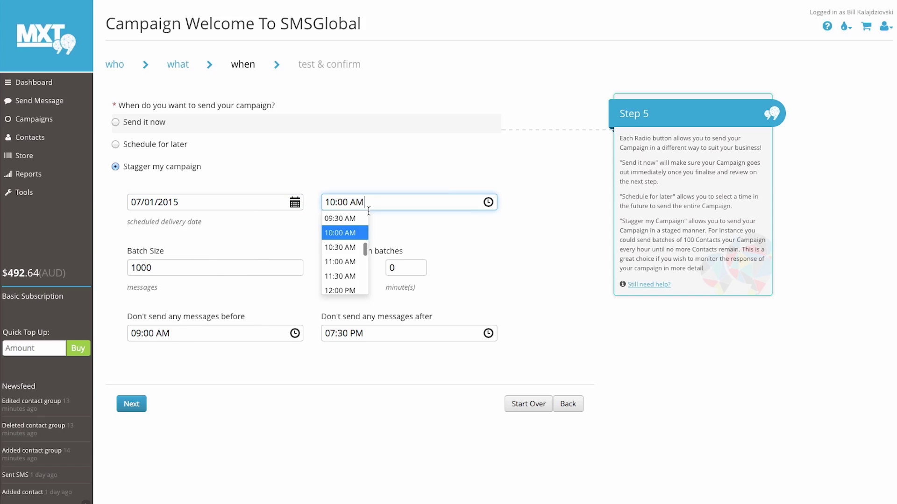
click(343, 275)
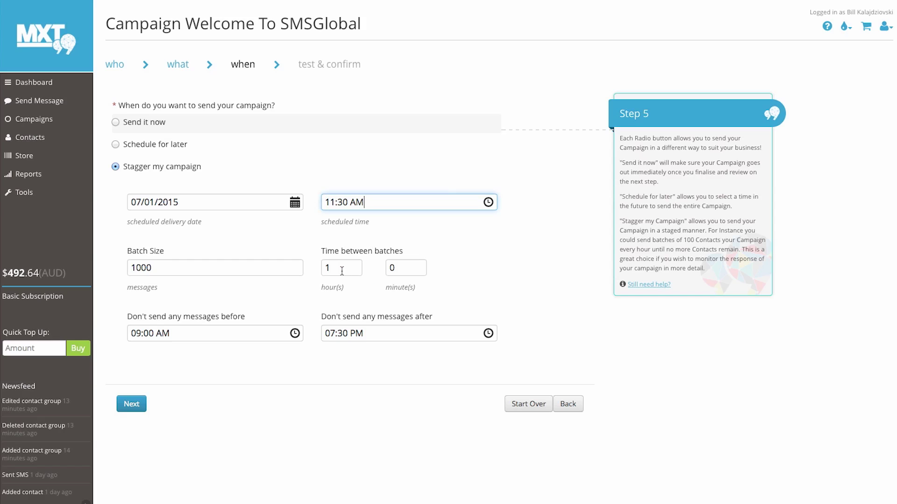
Set the batch size to 500 messages and the minutes part of the time between batches to 30
double_click(198, 269)
text(500)
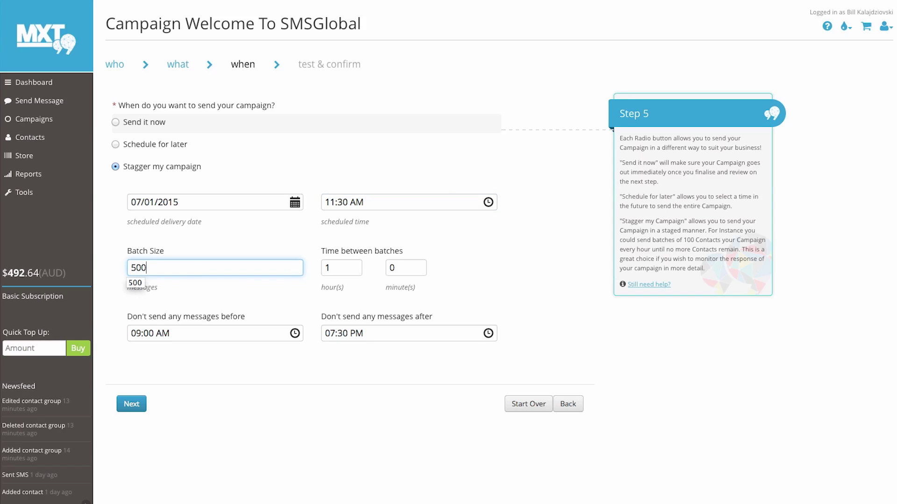
double_click(399, 269)
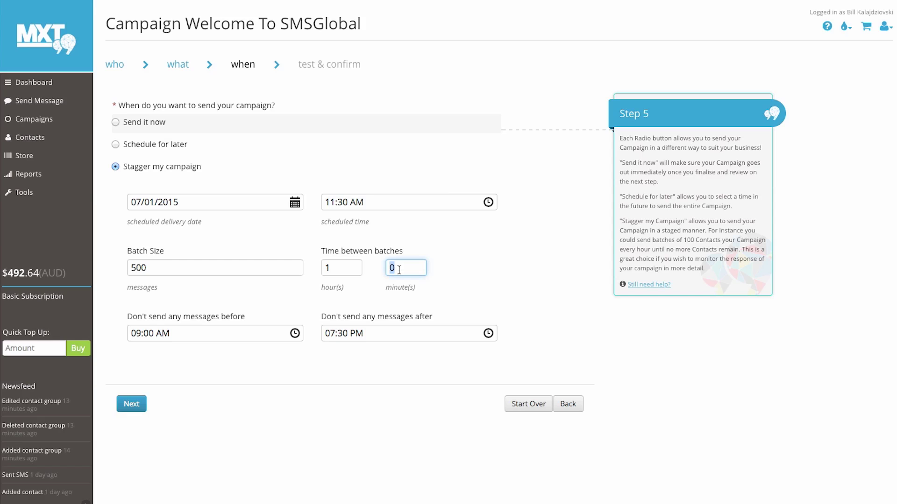
text(30)
Block sending before 11:30 AM and after 05:30 PM, and continue to the test and confirm stage
click(276, 329)
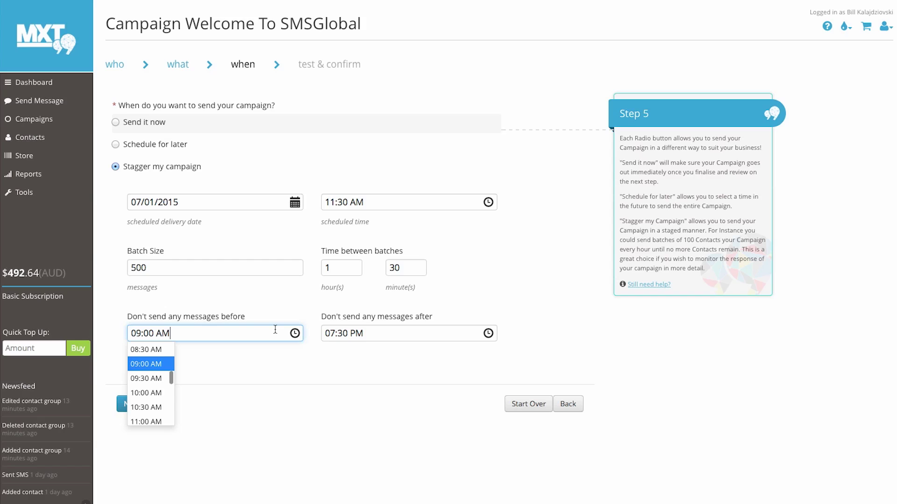
scroll(151, 418, down, 1)
click(151, 420)
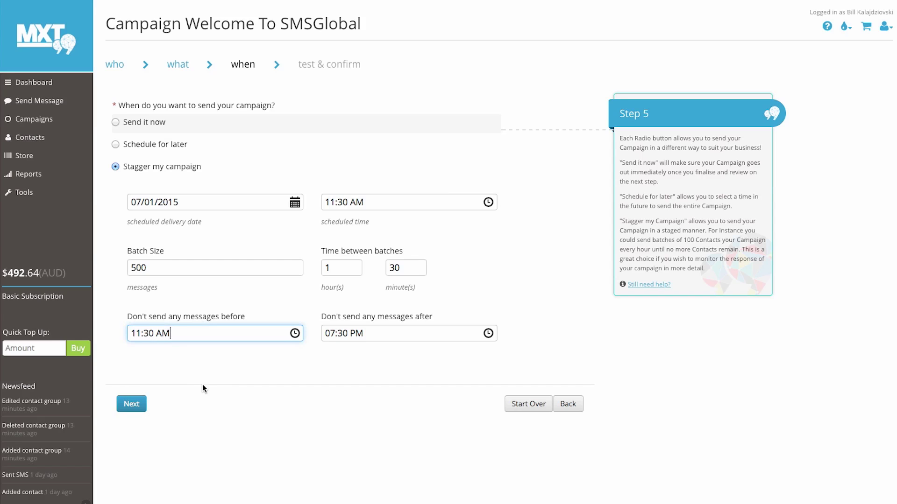
click(345, 333)
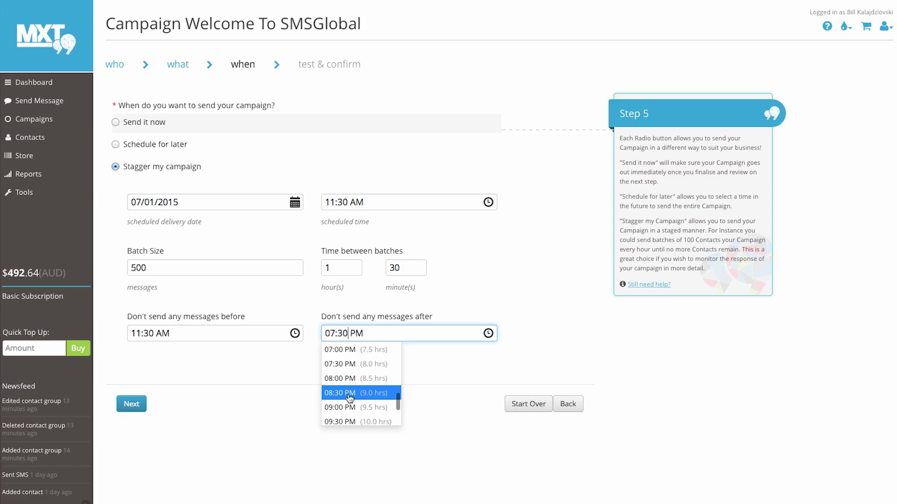
scroll(350, 397, up, 5)
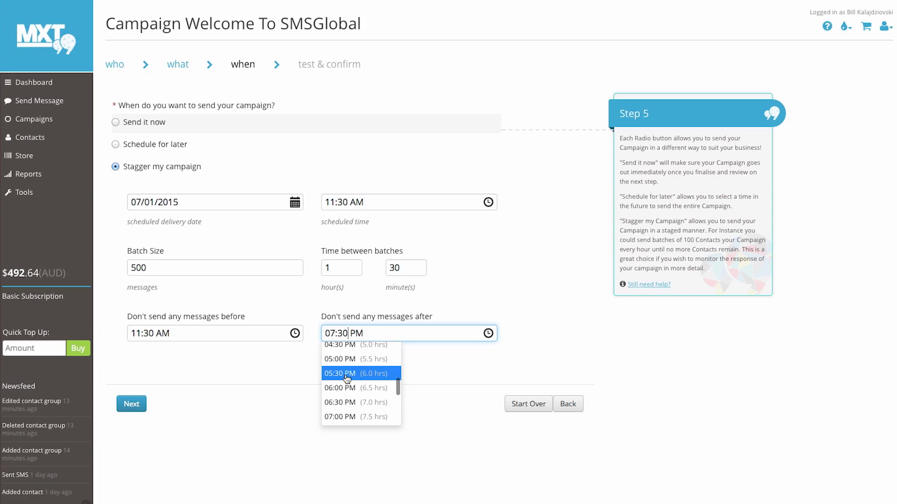
click(346, 376)
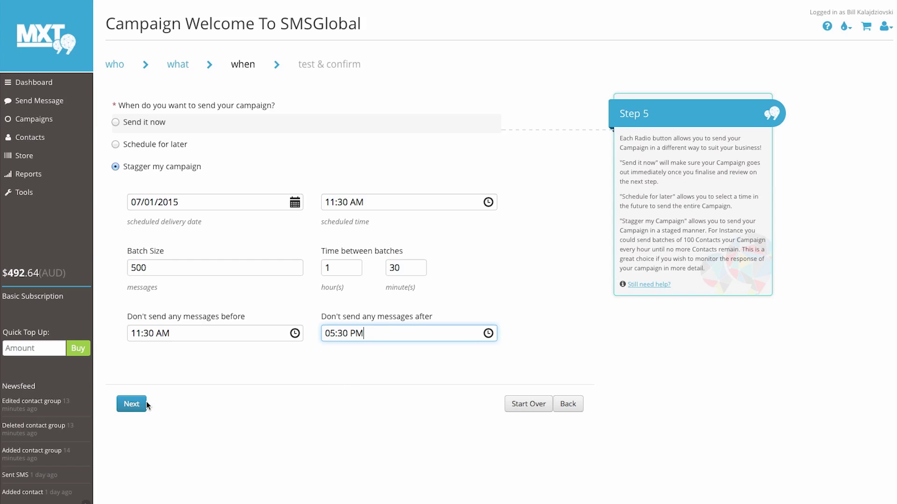
click(133, 404)
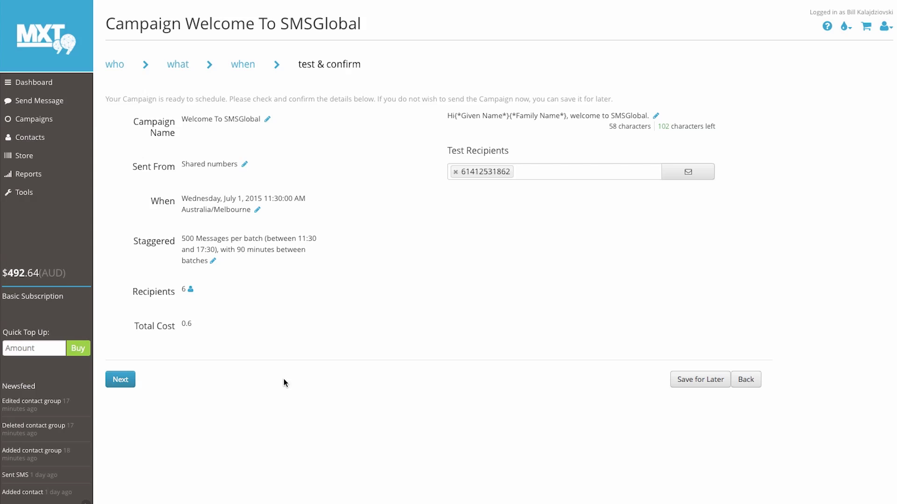
Send a test message to the listed test recipient, dismiss the notice, and confirm the campaign for scheduling
click(693, 175)
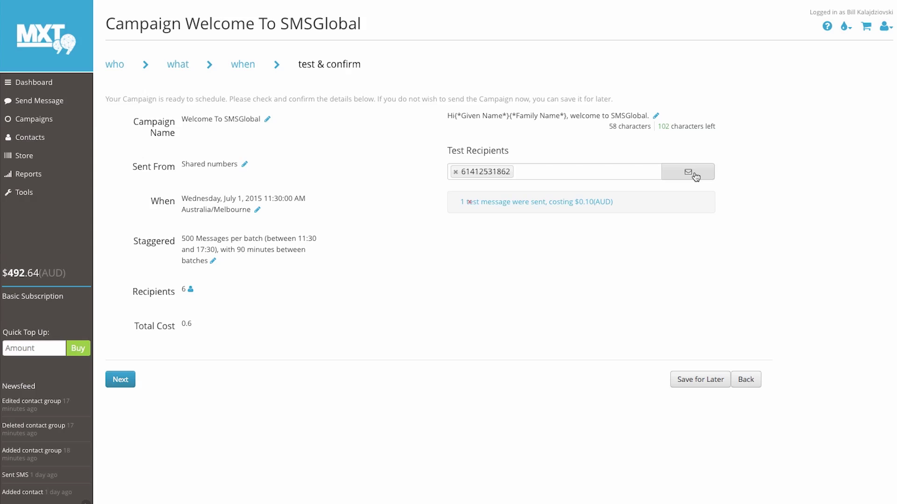
click(471, 203)
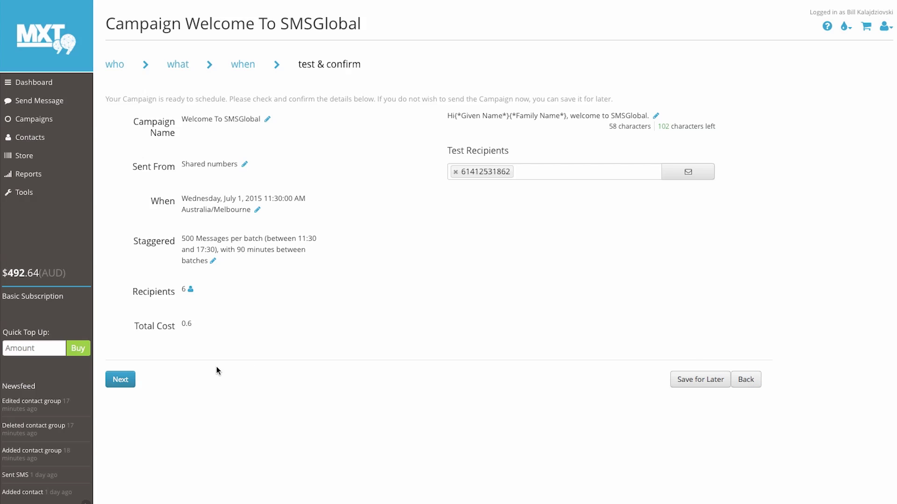
click(120, 379)
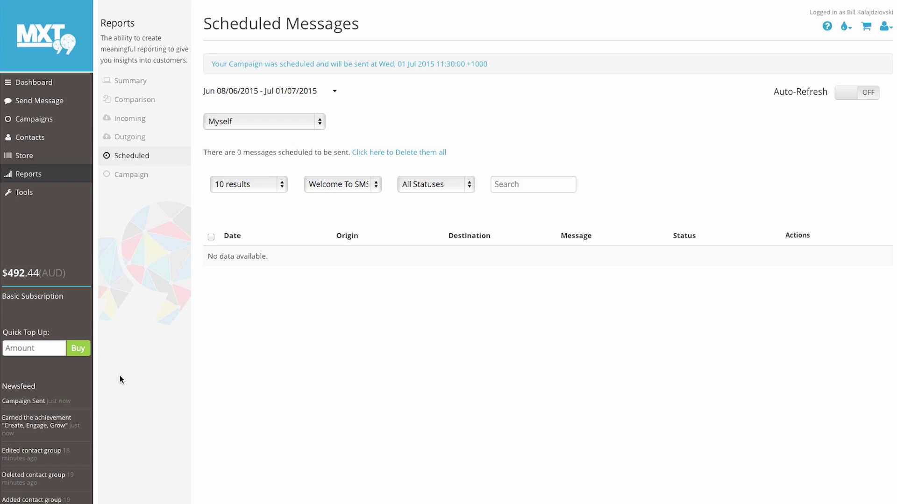